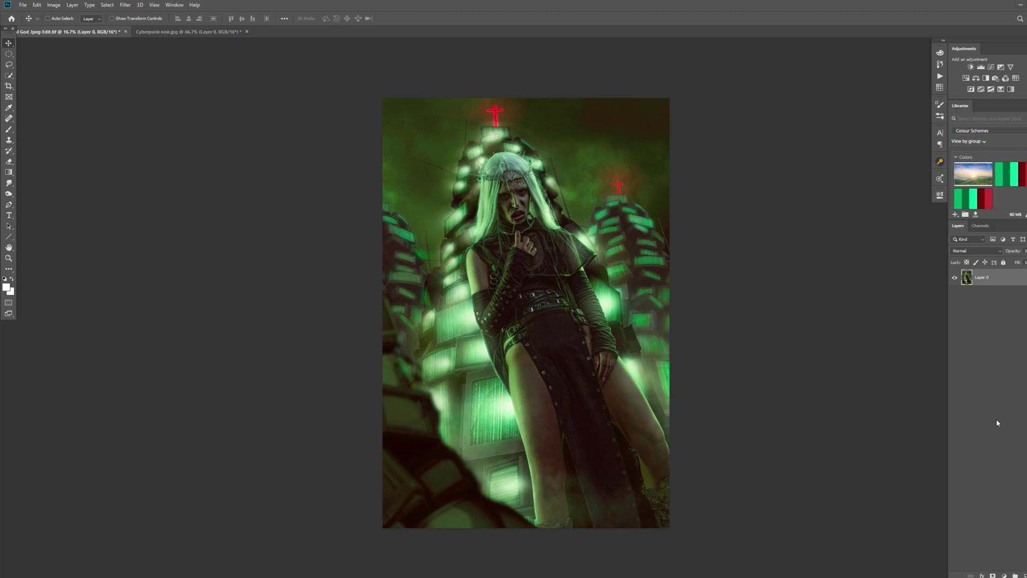
Step: Duplicate the portrait layer and untick the copy's R channel in Advanced Blending
{"action": "key", "text": "ctrl+j"}
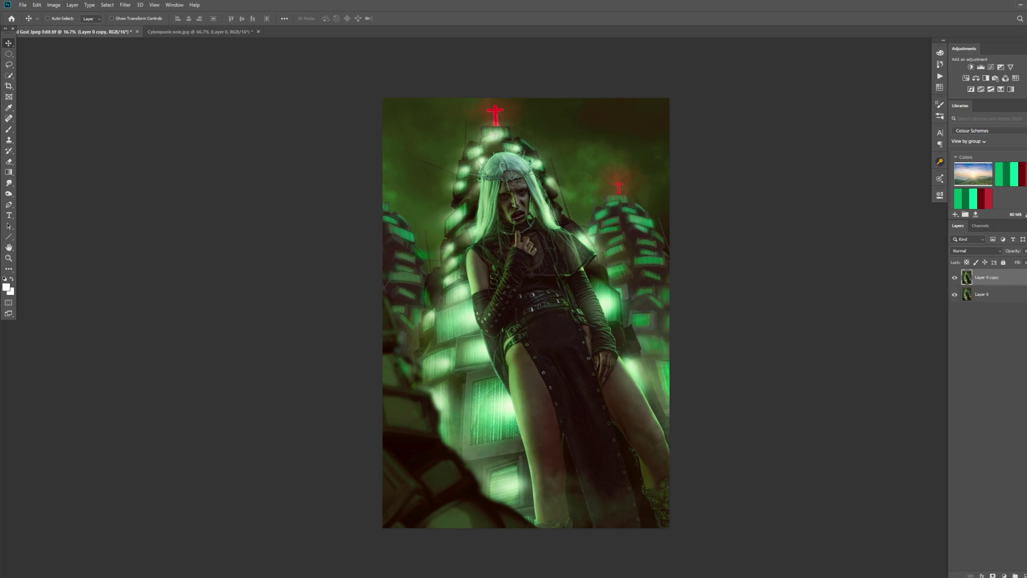
{"action": "double_click", "coordinate": [1024, 277]}
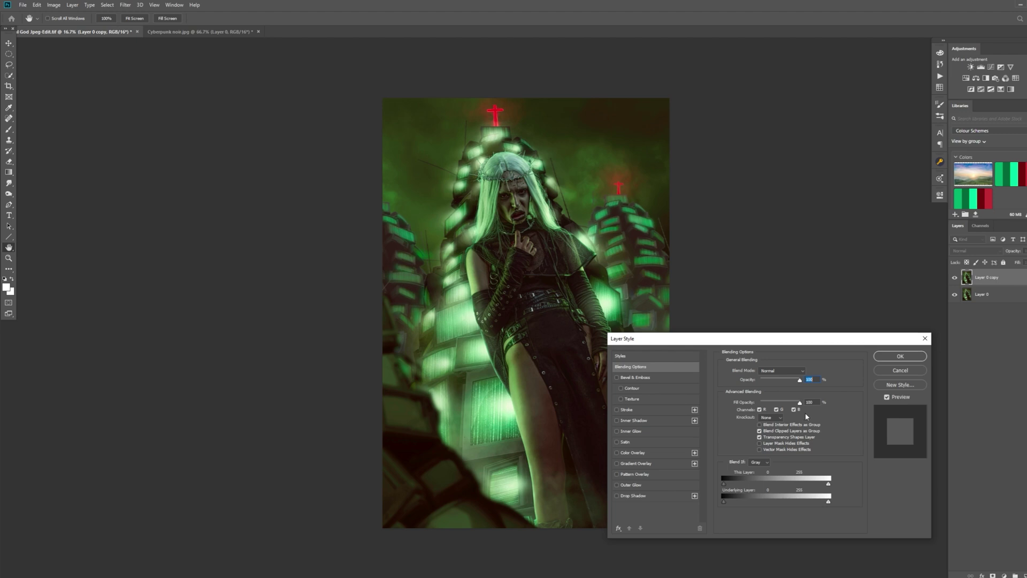
{"action": "left_click", "coordinate": [760, 410]}
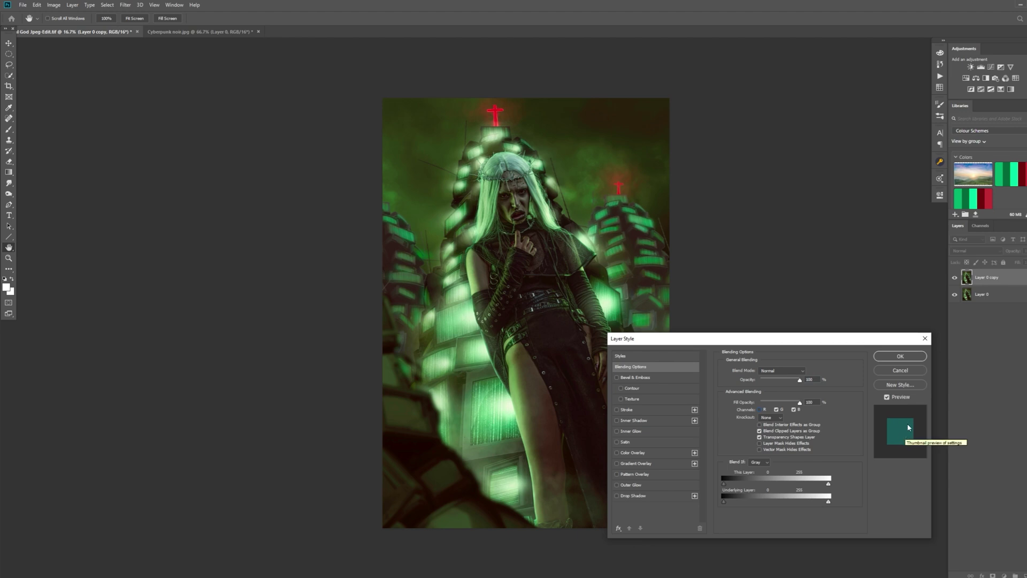
{"action": "left_click", "coordinate": [901, 356]}
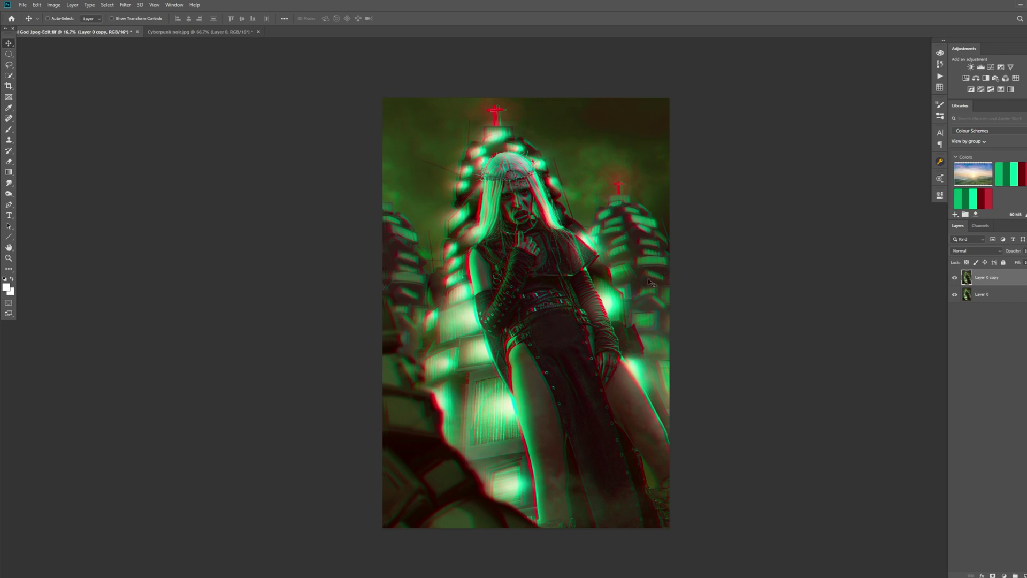
Step: Shift Layer 0 copy left with Shift+Left until red and cyan fringes show
{"action": "key", "text": "shift+Left"}
{"action": "key", "text": "shift+Left"}
{"action": "key", "text": "shift+Left"}
{"action": "key", "text": "shift+Left"}
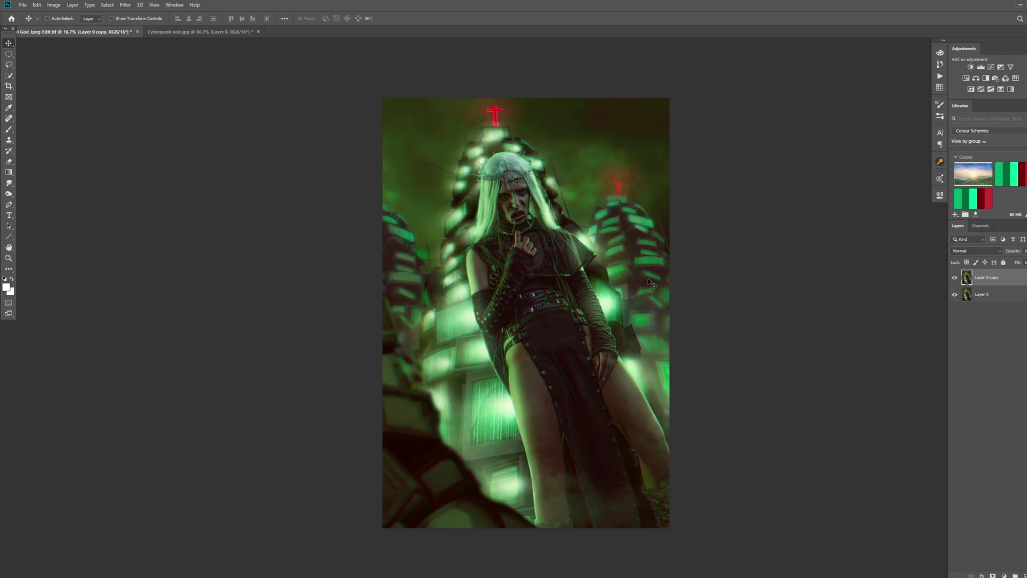
{"action": "key", "text": "shift+Left"}
{"action": "key", "text": "shift+Left"}
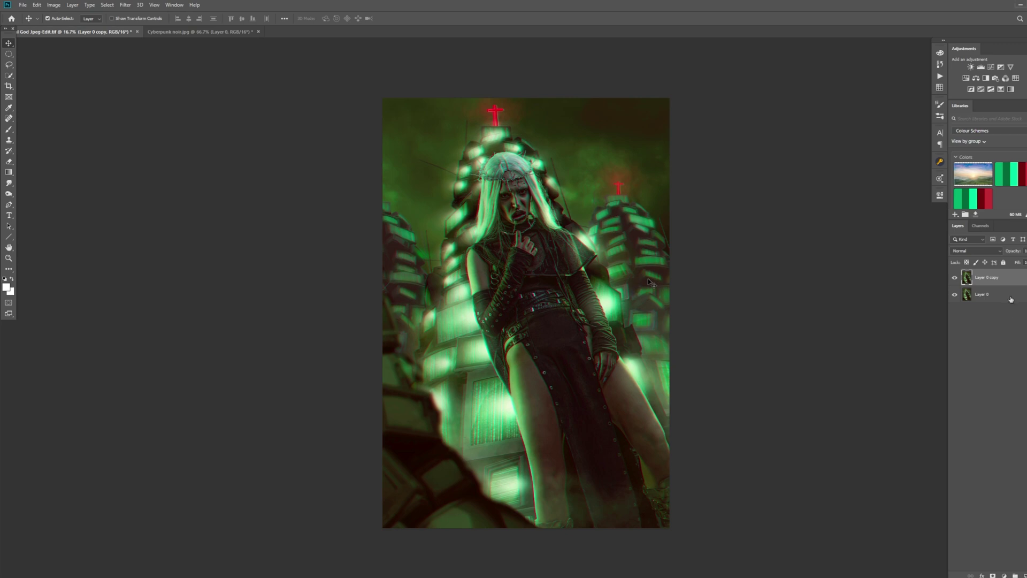
Step: Create Layer 0 copy 2 and untick its G channel in Advanced Blending
{"action": "key", "text": "ctrl+j"}
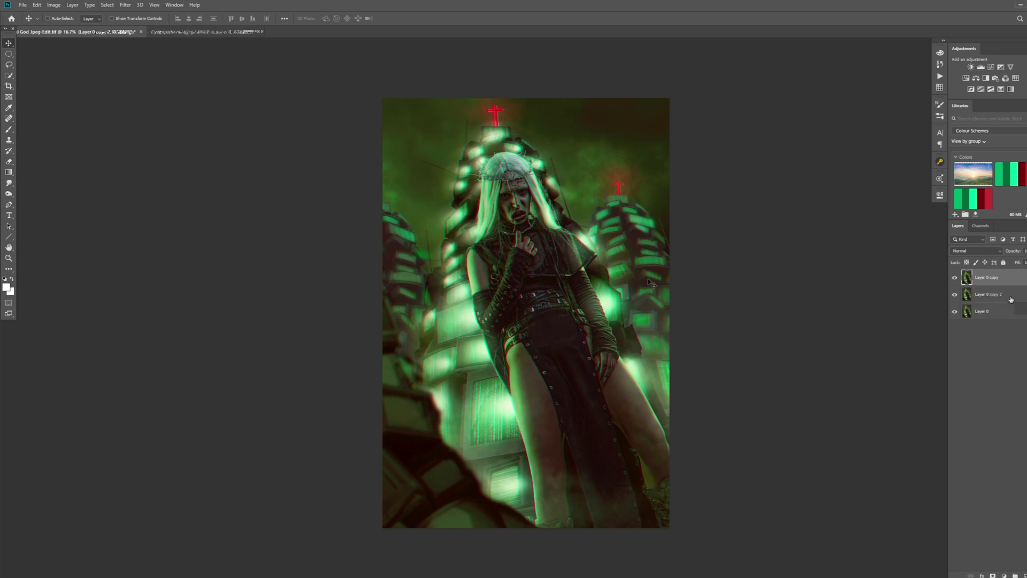
{"action": "left_click", "coordinate": [1012, 300]}
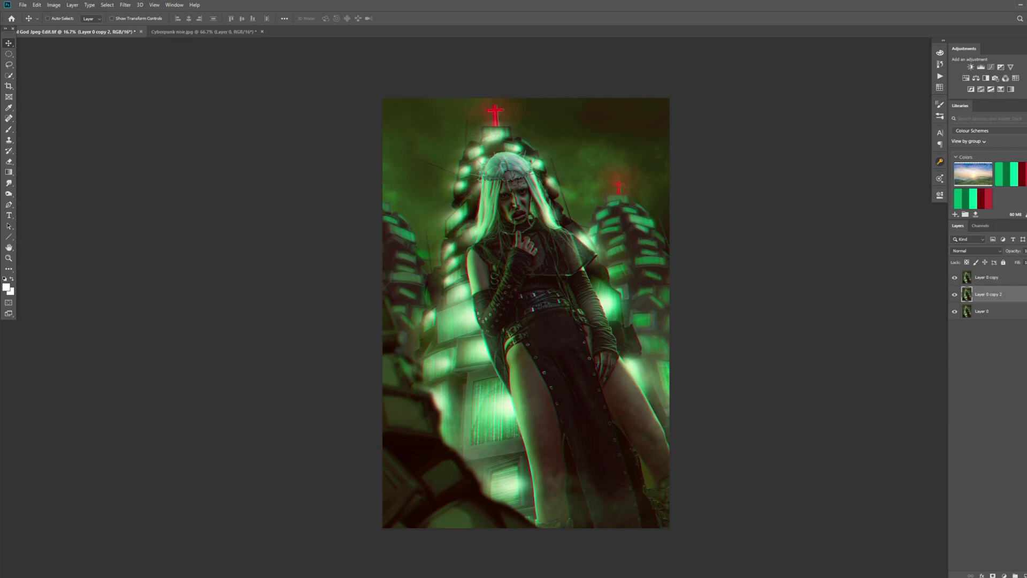
{"action": "double_click", "coordinate": [1012, 294]}
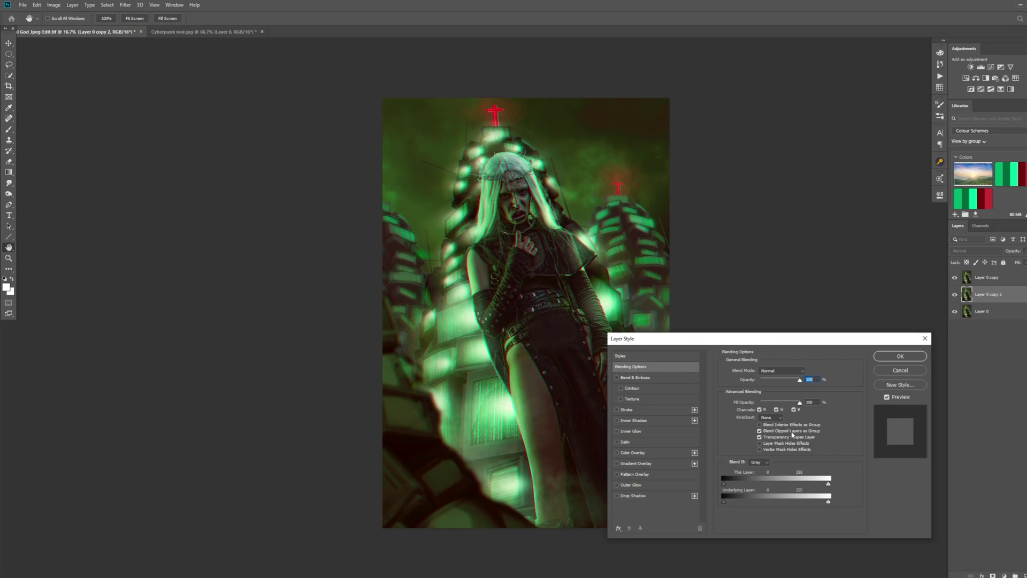
{"action": "left_click", "coordinate": [777, 409]}
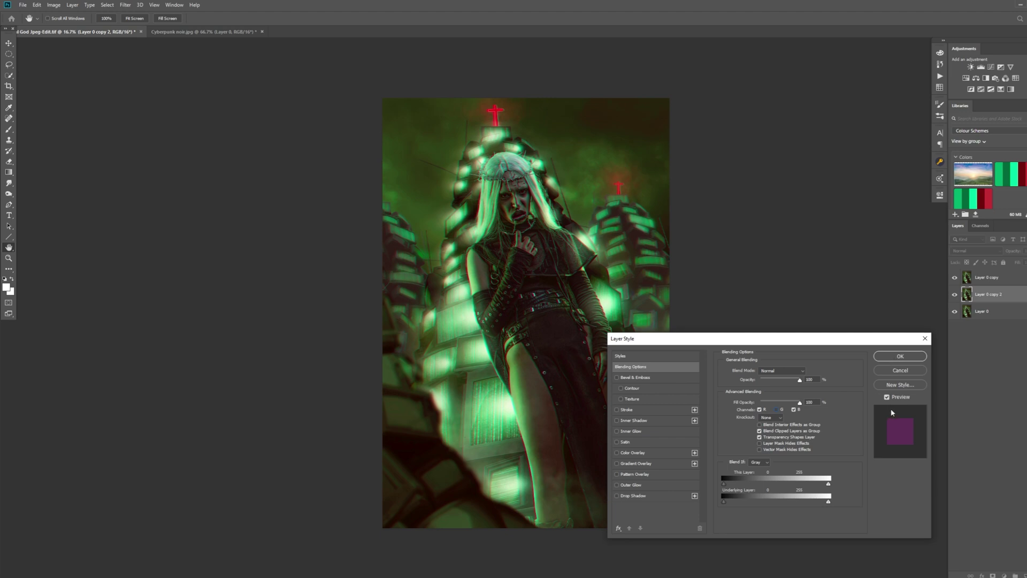
{"action": "left_click", "coordinate": [901, 358]}
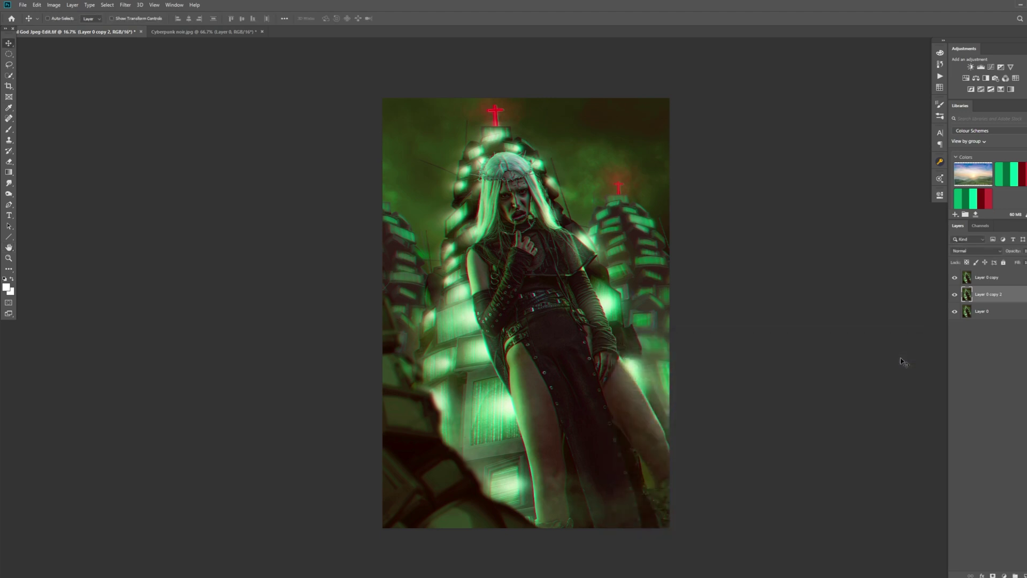
Step: Nudge Layer 0 copy right five times to widen the red and cyan fringes
{"action": "left_click", "coordinate": [1013, 278]}
{"action": "key", "text": "Right"}
{"action": "key", "text": "Right"}
{"action": "key", "text": "Right"}
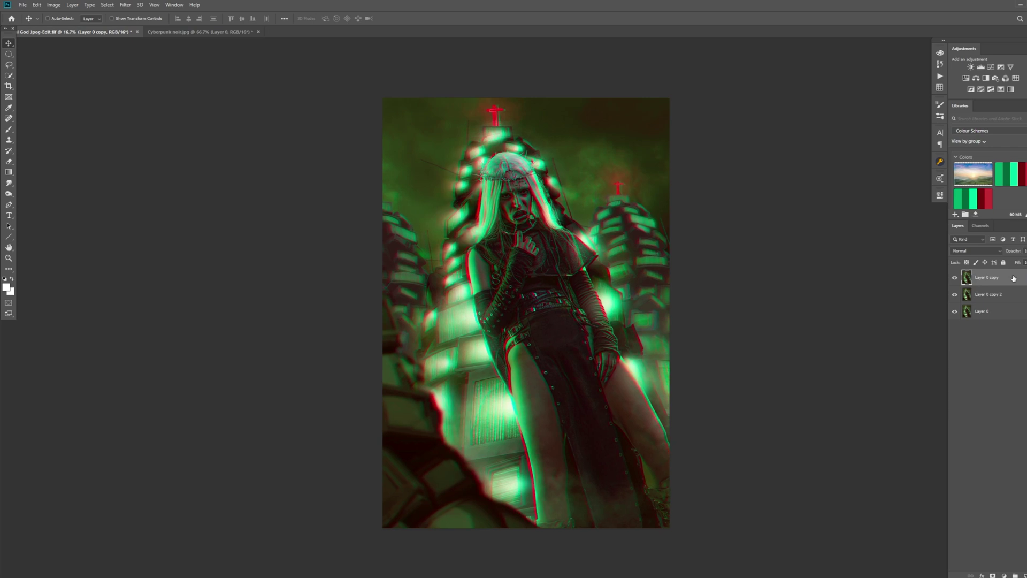
{"action": "key", "text": "Right"}
{"action": "key", "text": "Right"}
{"action": "key", "text": "Right"}
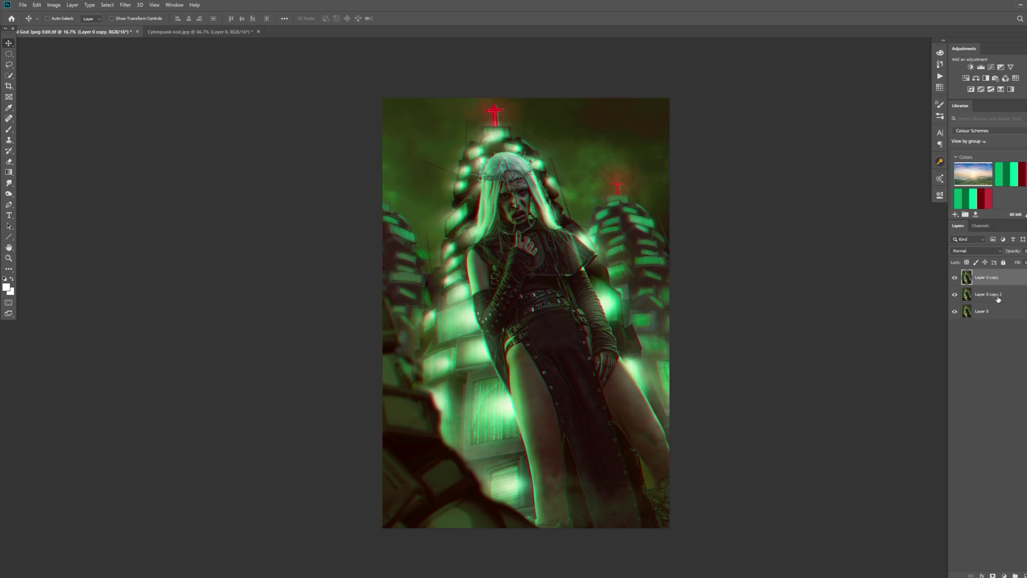
{"action": "key", "text": "Right"}
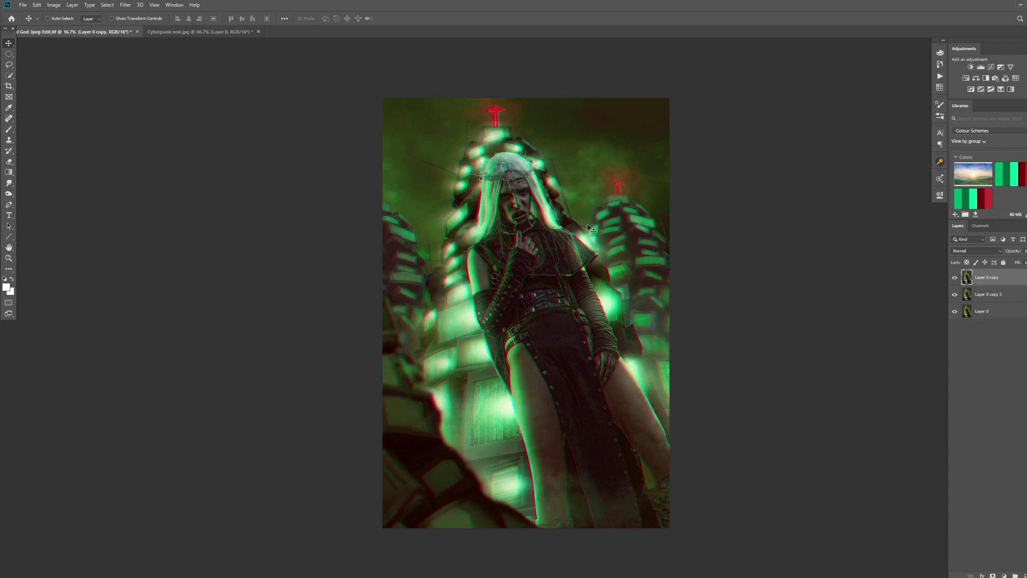
{"action": "key", "text": "Right"}
{"action": "key", "text": "Right"}
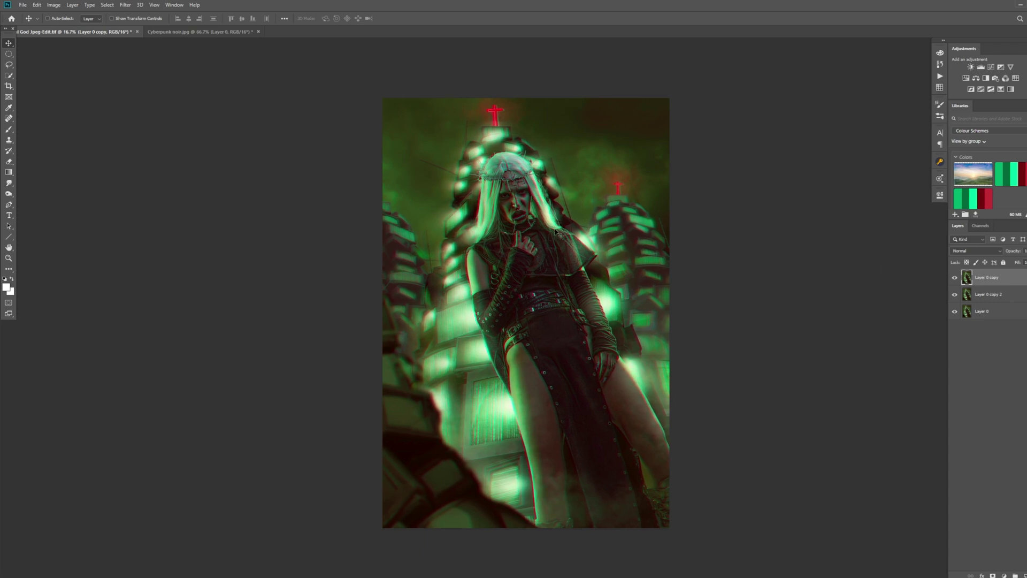
{"action": "key", "text": "Right"}
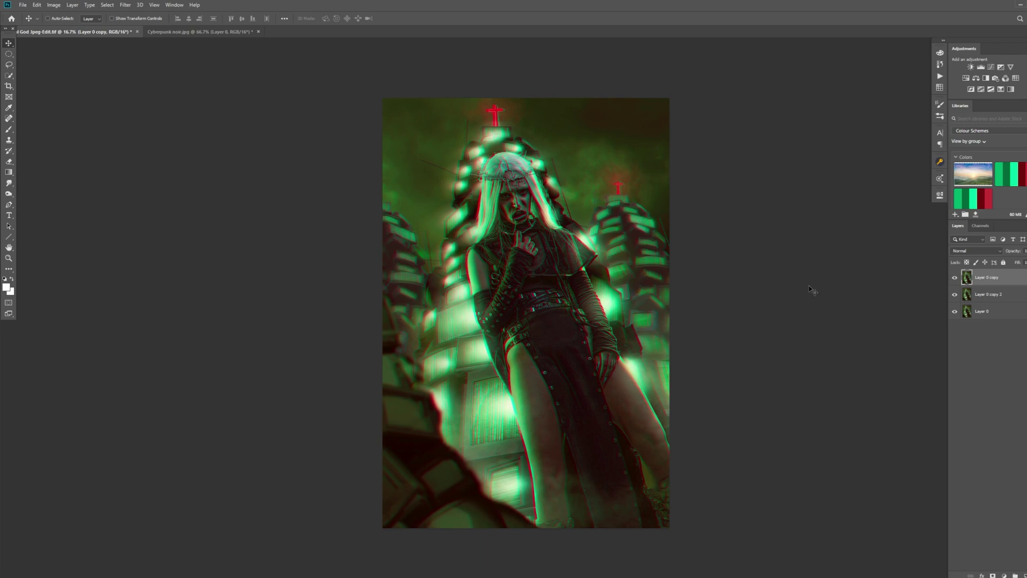
Step: Toggle Layer 0 copy's visibility off and on twice to compare before and after
{"action": "left_click", "coordinate": [955, 278]}
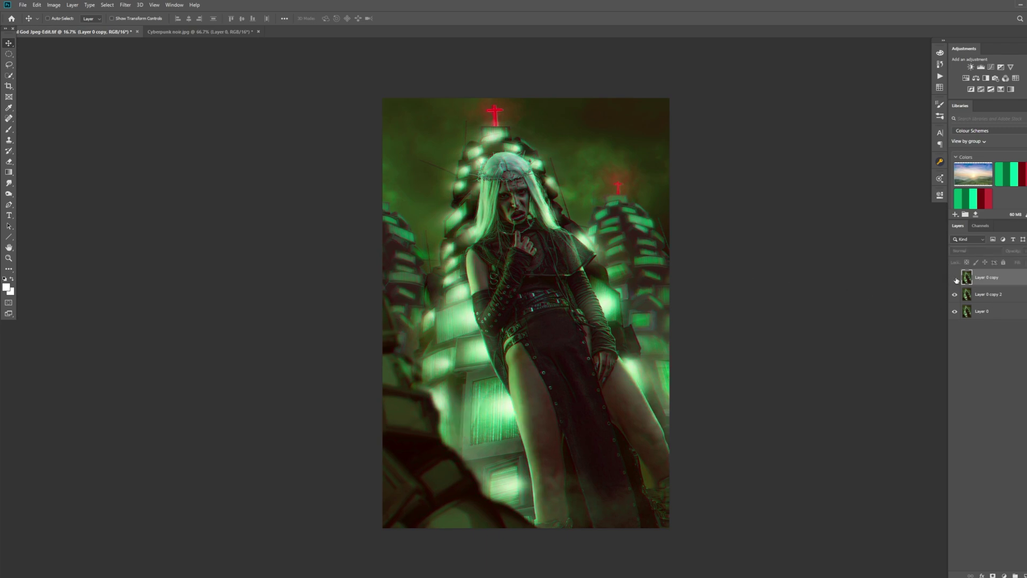
{"action": "left_click", "coordinate": [956, 277]}
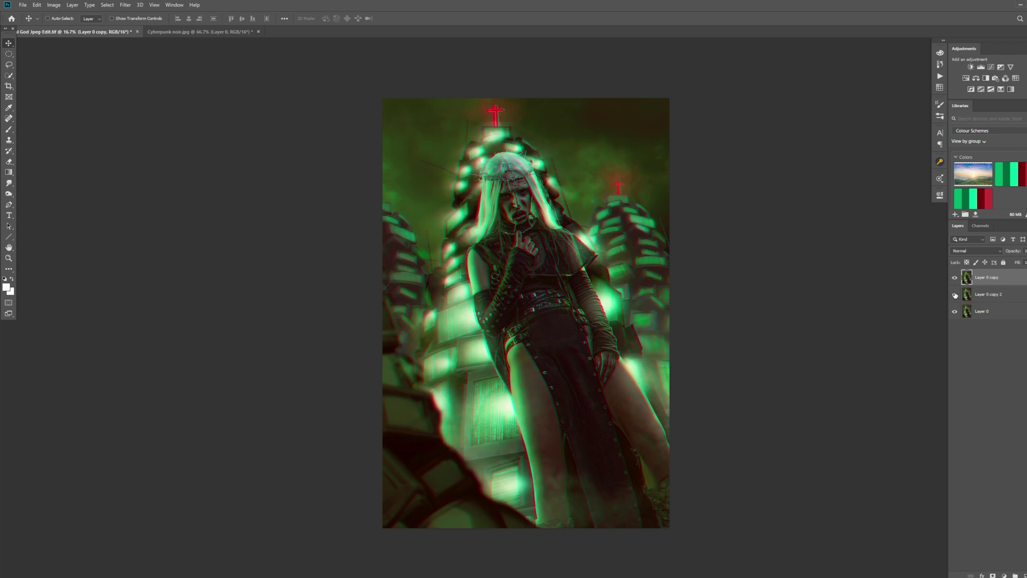
{"action": "left_click", "coordinate": [956, 277]}
{"action": "left_click", "coordinate": [955, 277]}
Step: In Cyberpunk noir, duplicate the portrait layer and untick the copy's R channel
{"action": "left_click", "coordinate": [216, 34]}
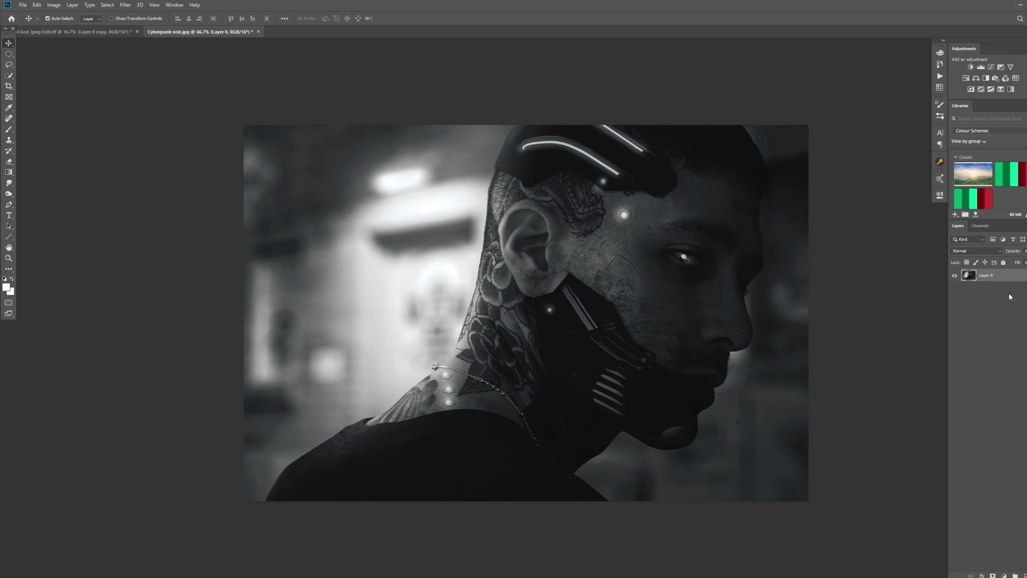
{"action": "key", "text": "ctrl+j"}
{"action": "double_click", "coordinate": [1024, 278]}
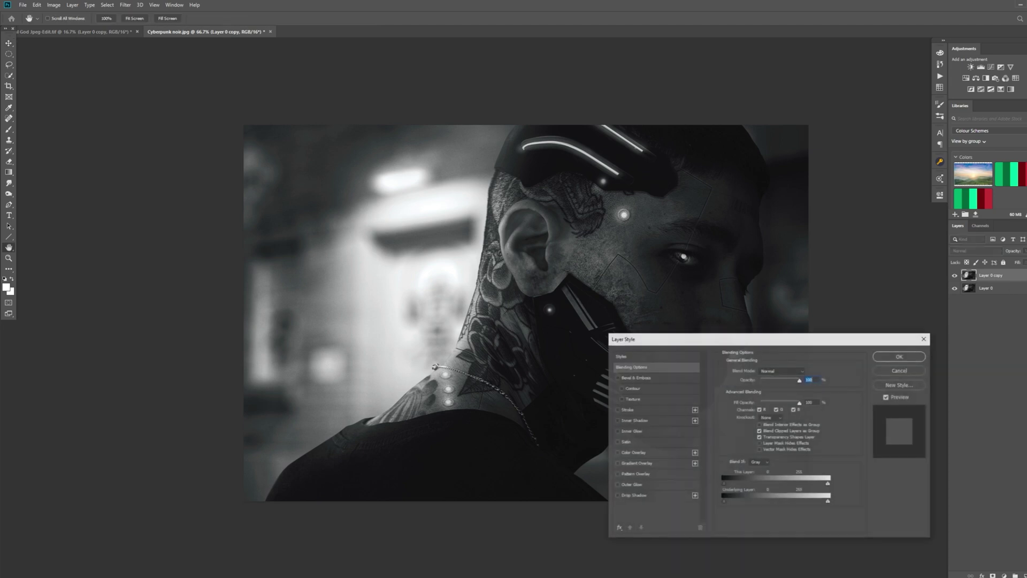
{"action": "left_click", "coordinate": [760, 409]}
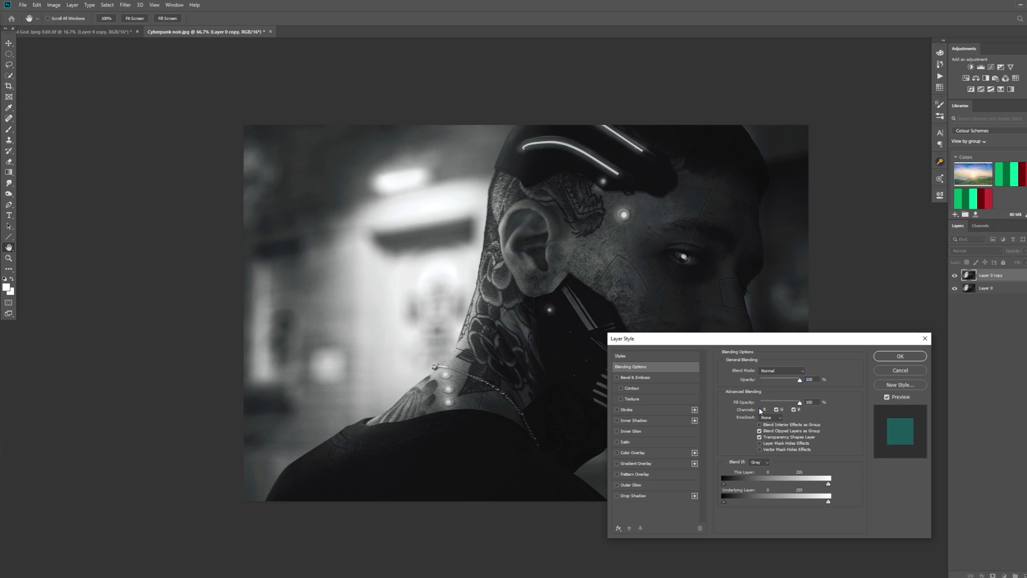
{"action": "left_click", "coordinate": [903, 357]}
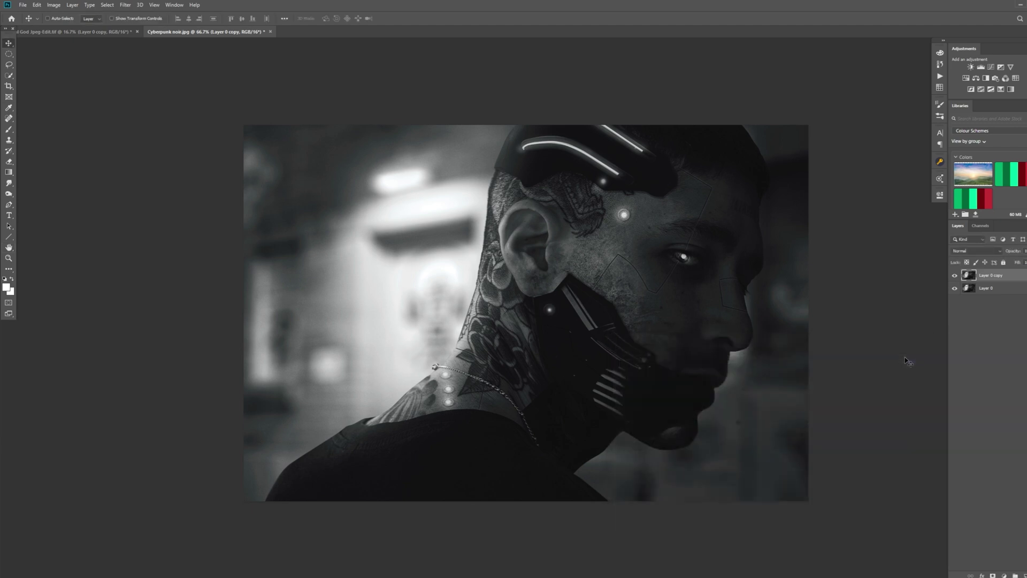
Step: Nudge the noir copy left three times to create red and cyan fringes
{"action": "key", "text": "Left"}
{"action": "key", "text": "Left"}
{"action": "key", "text": "Left"}
{"action": "key", "text": "Left"}
{"action": "key", "text": "Left"}
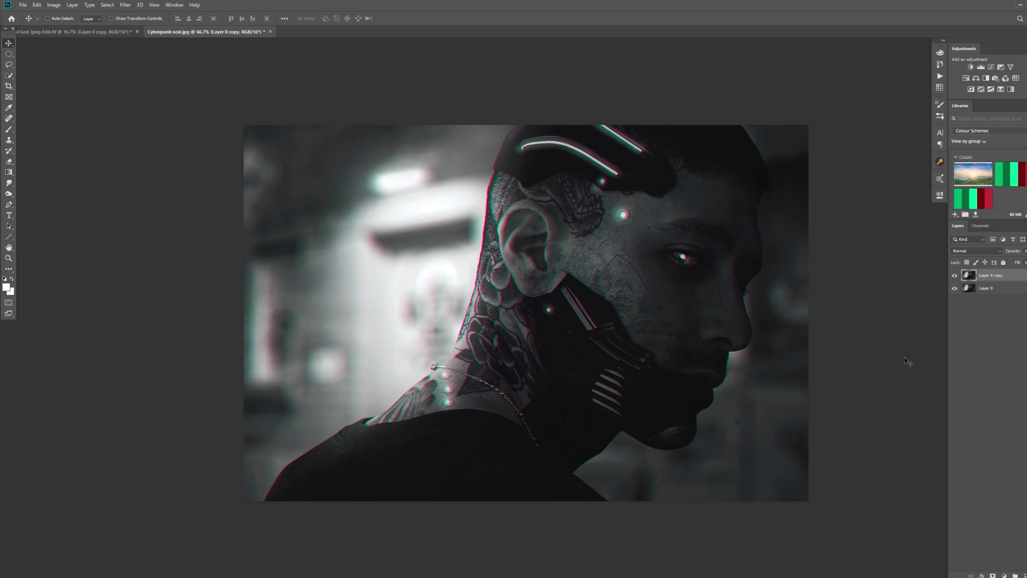
{"action": "key", "text": "Left"}
{"action": "key", "text": "Left"}
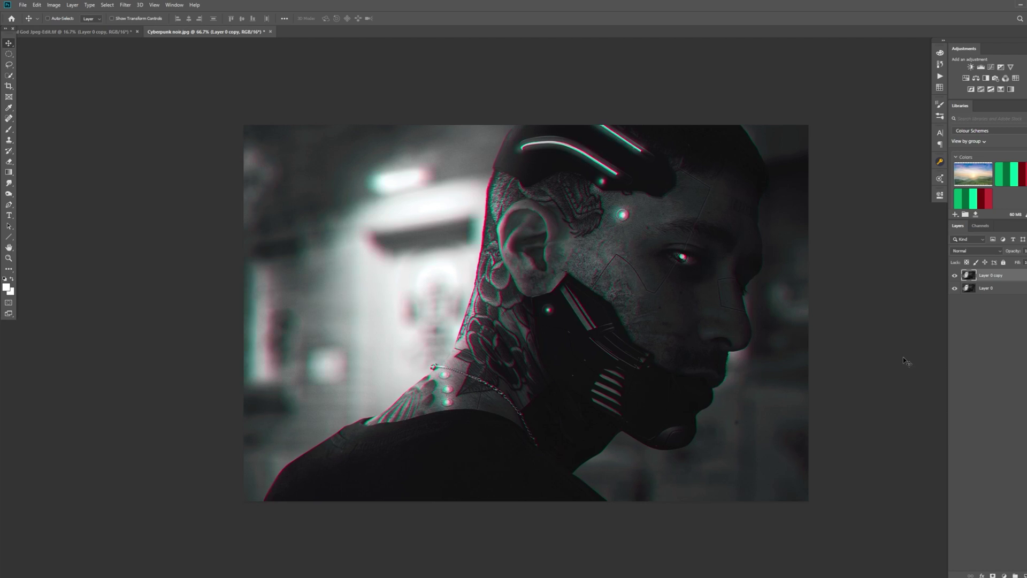
{"action": "key", "text": "Left"}
{"action": "key", "text": "Left"}
Step: Compare the two portraits by switching tabs, ending on God Jpeg-Edit.tif
{"action": "left_click", "coordinate": [72, 32]}
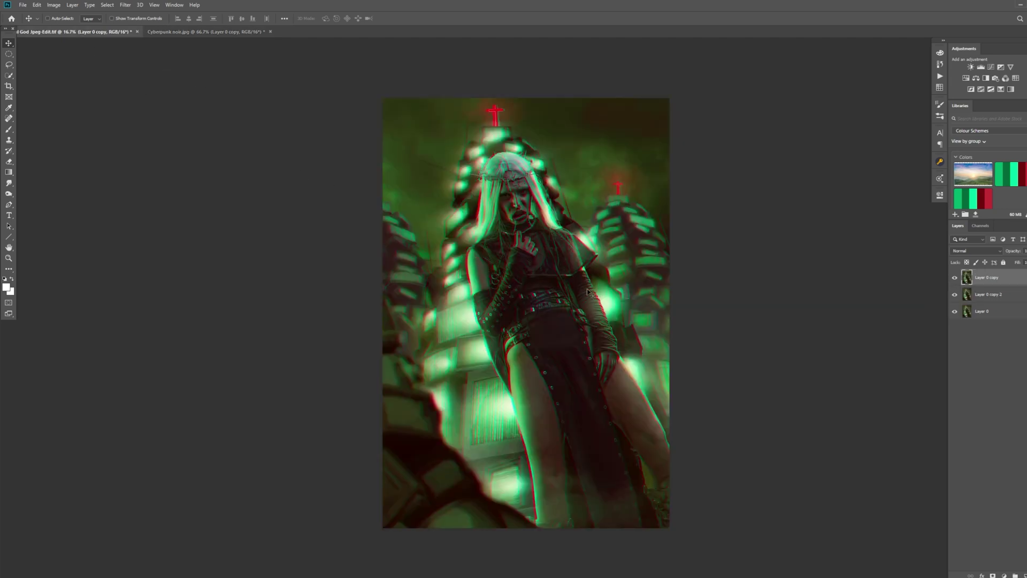
{"action": "left_click", "coordinate": [192, 34]}
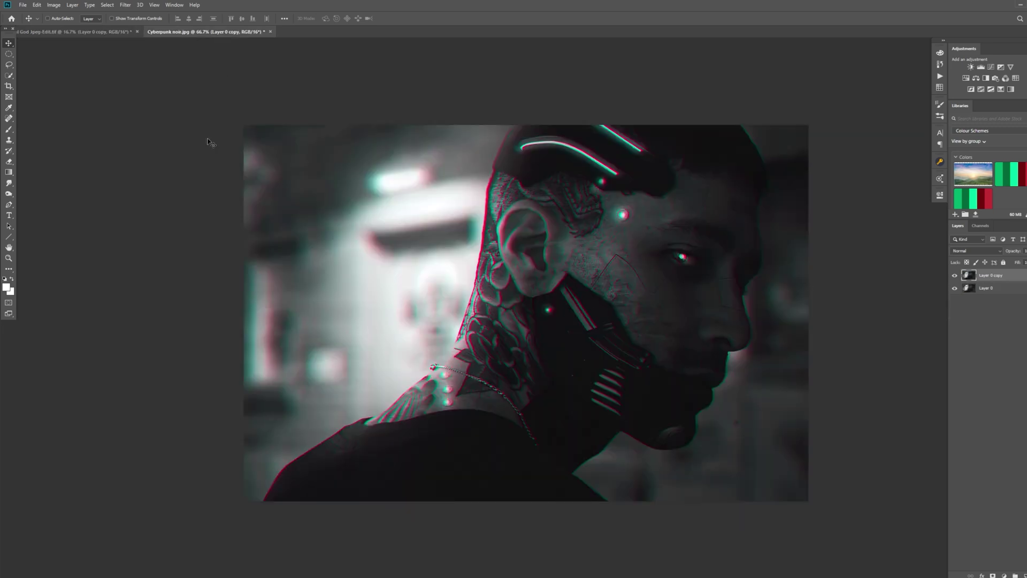
{"action": "left_click", "coordinate": [84, 33]}
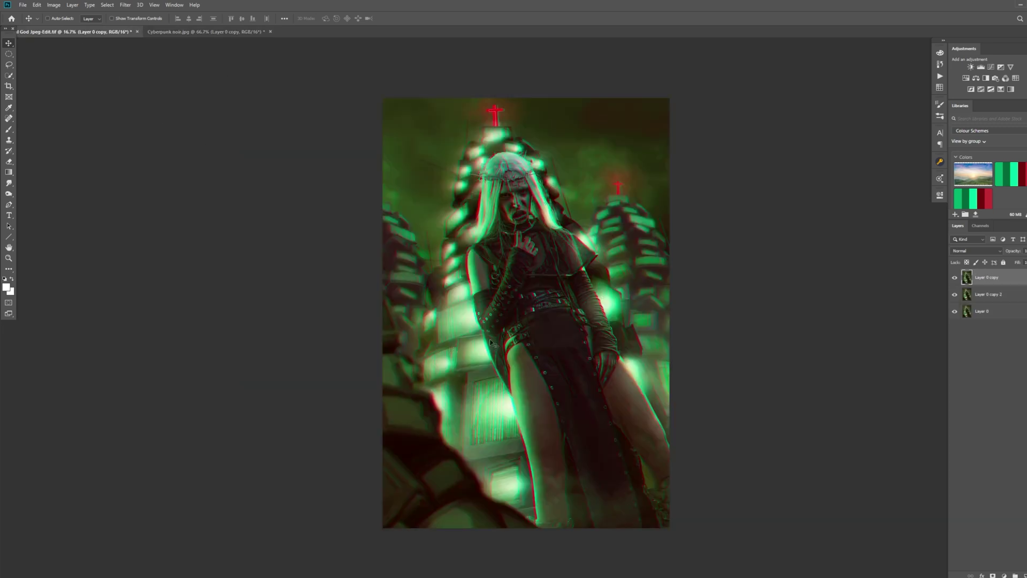